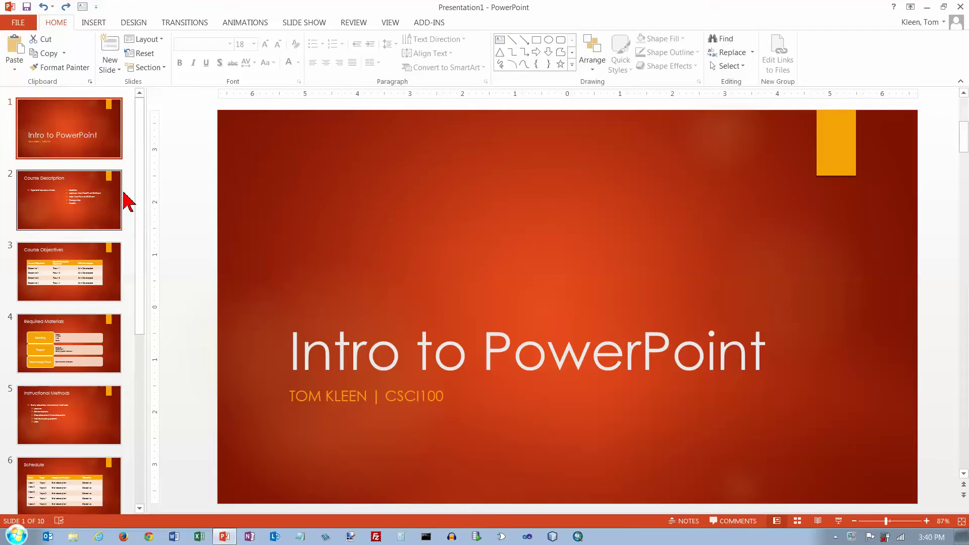
Step: Go to slide 2, Course Description, and click into its left course summary placeholder
{"action": "left_click", "coordinate": [54, 202]}
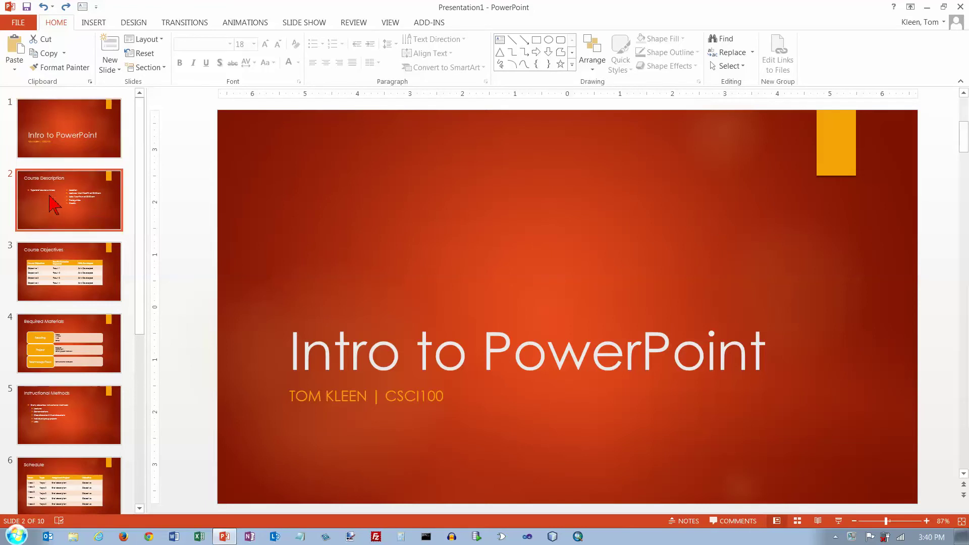
{"action": "left_click", "coordinate": [377, 238]}
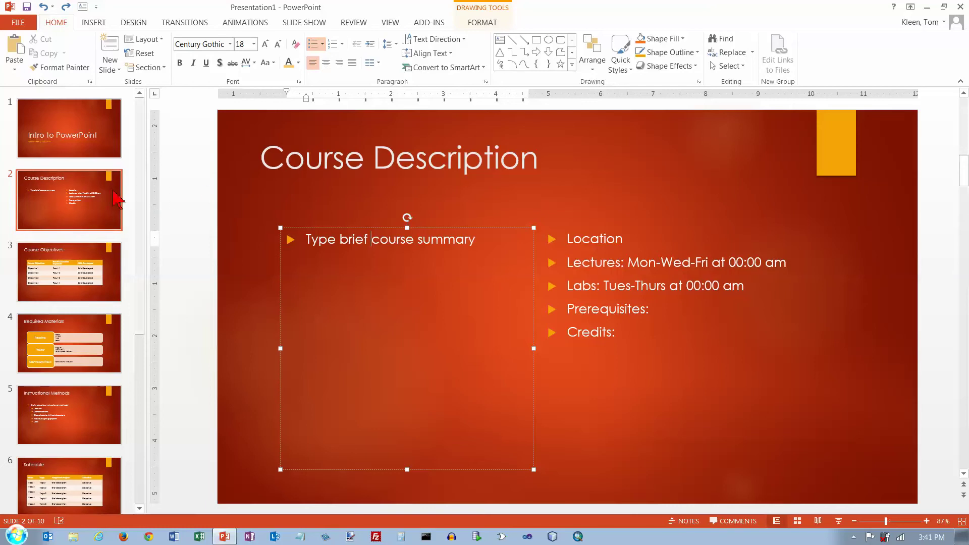
{"action": "left_click", "coordinate": [369, 228]}
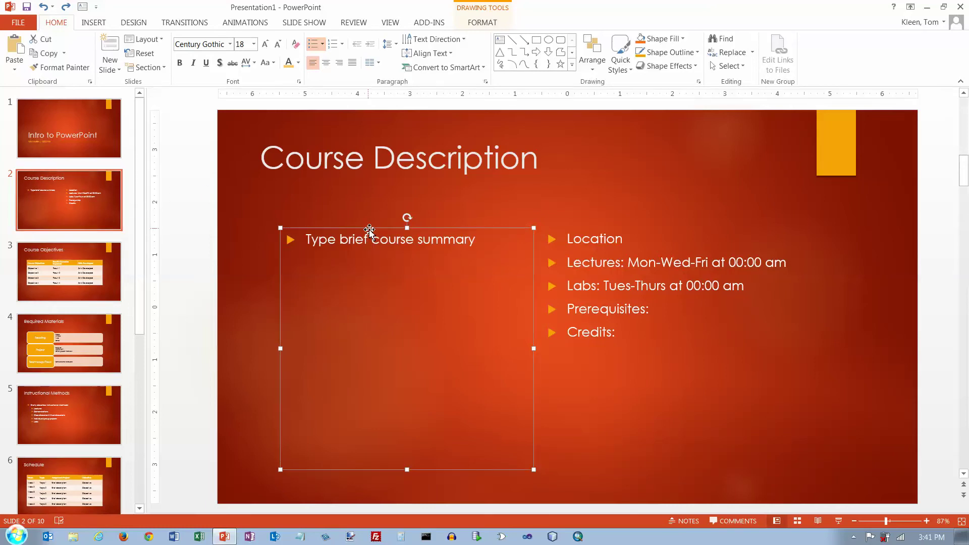
{"action": "left_click", "coordinate": [640, 228]}
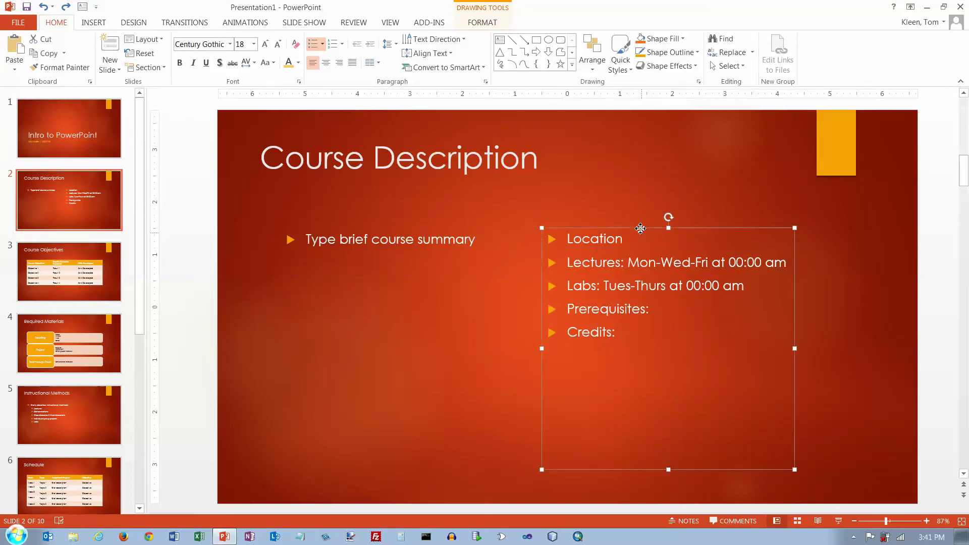
{"action": "key", "text": "Escape"}
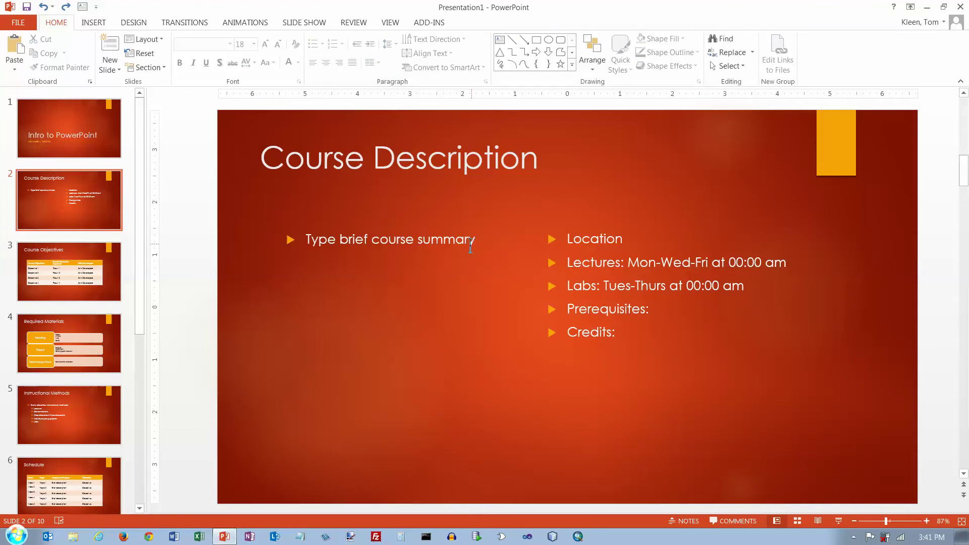
{"action": "left_click", "coordinate": [352, 232]}
{"action": "key", "text": "Escape"}
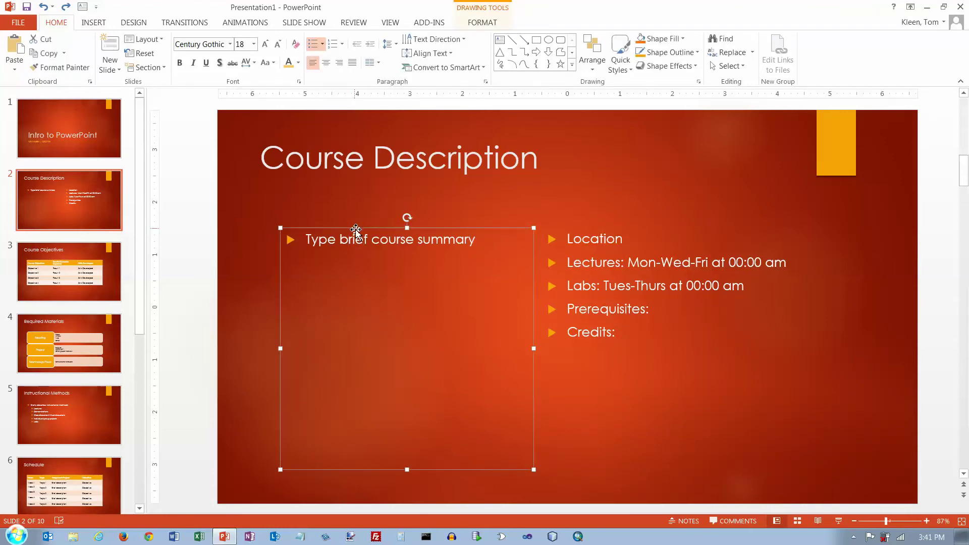
{"action": "left_click", "coordinate": [468, 244]}
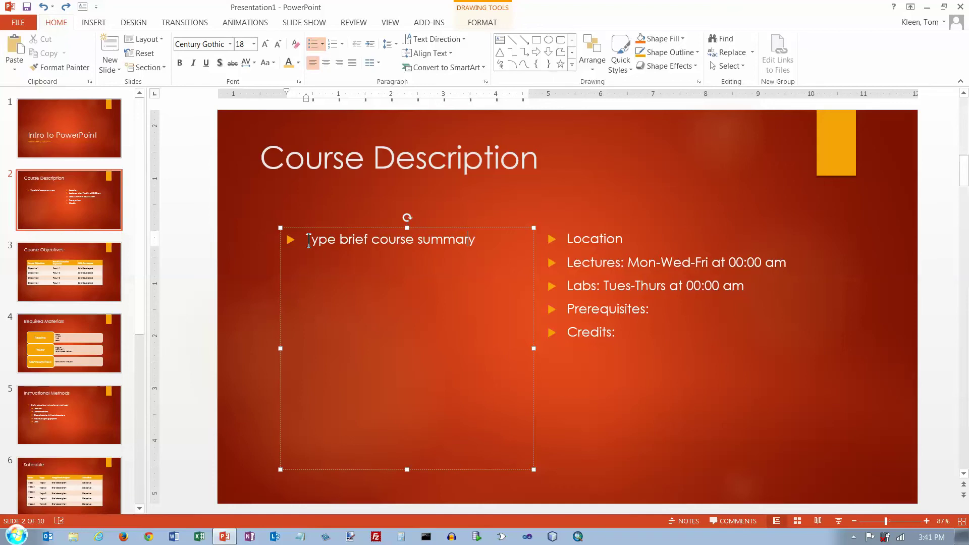
{"action": "left_click_drag", "start_coordinate": [309, 240], "coordinate": [372, 247]}
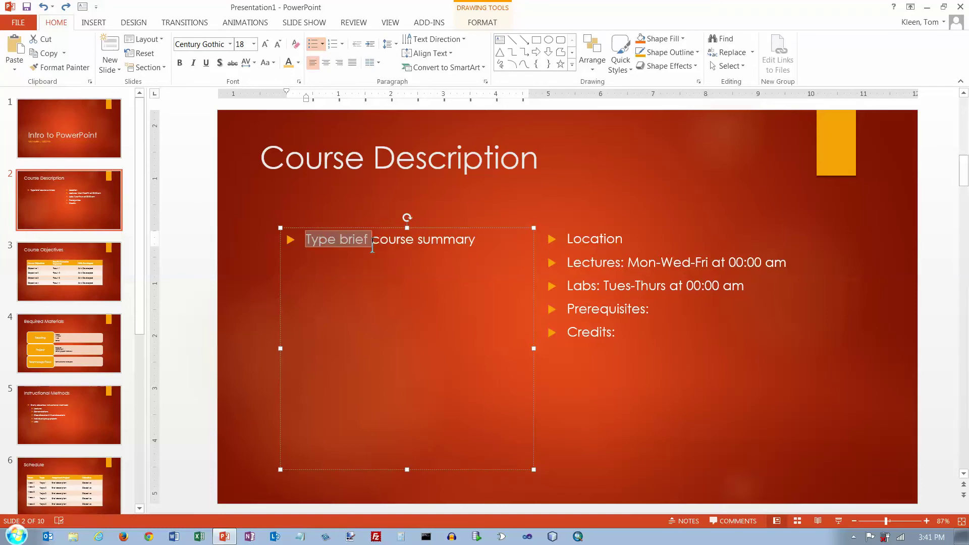
{"action": "left_click", "coordinate": [298, 62]}
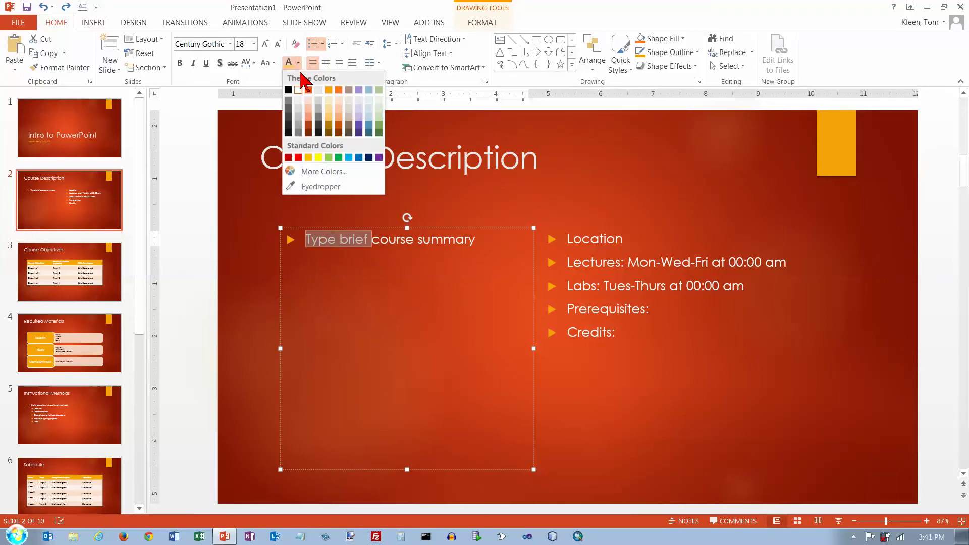
{"action": "left_click", "coordinate": [360, 125]}
{"action": "left_click", "coordinate": [378, 305]}
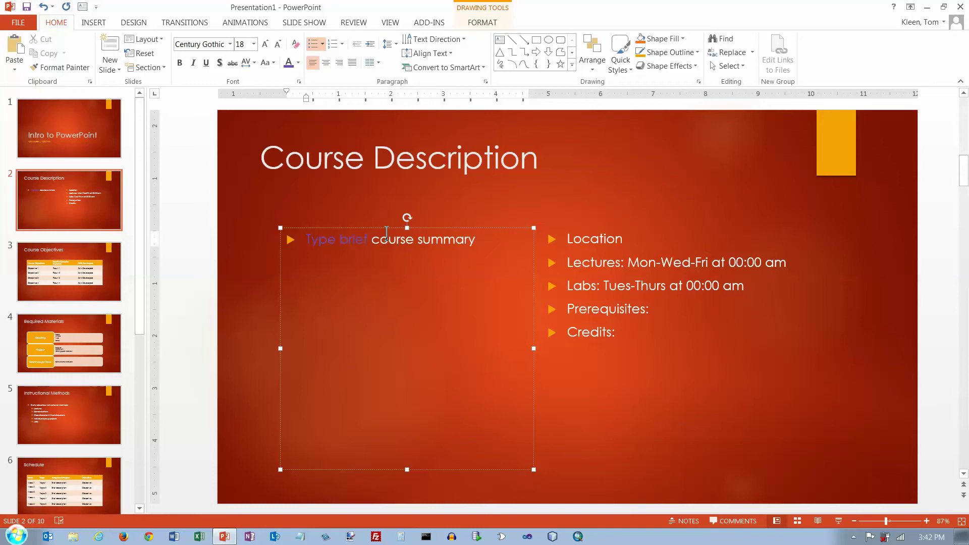
{"action": "key", "text": "ctrl+z"}
{"action": "left_click", "coordinate": [373, 252]}
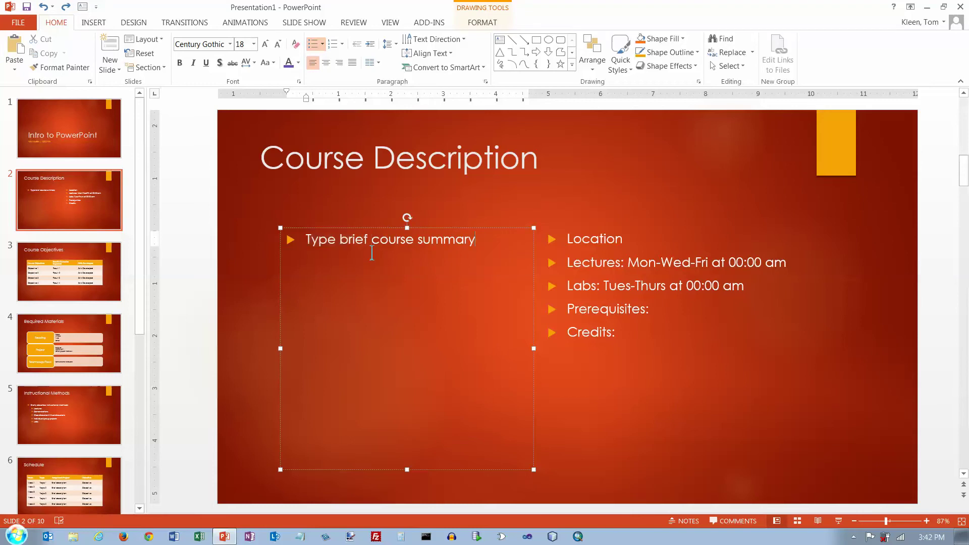
{"action": "left_click", "coordinate": [502, 229]}
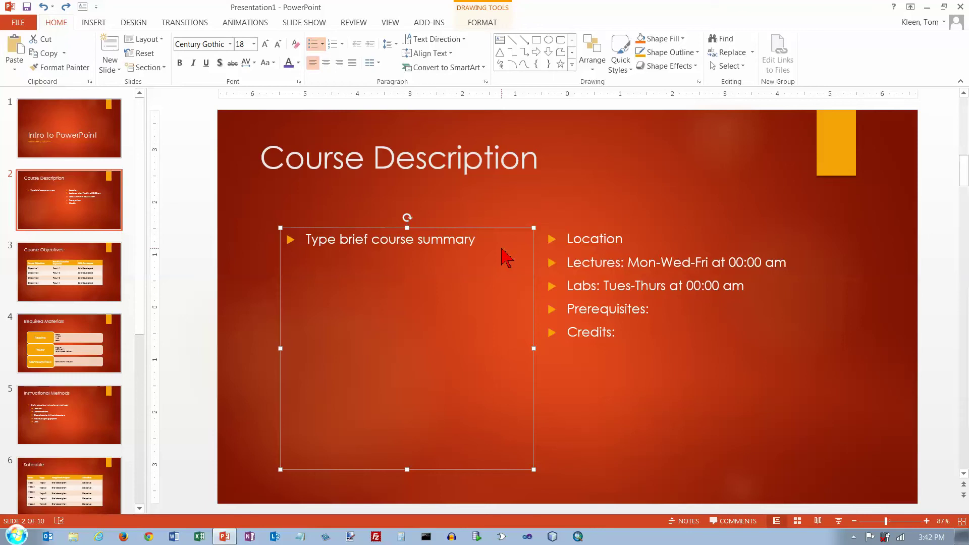
{"action": "left_click", "coordinate": [289, 64]}
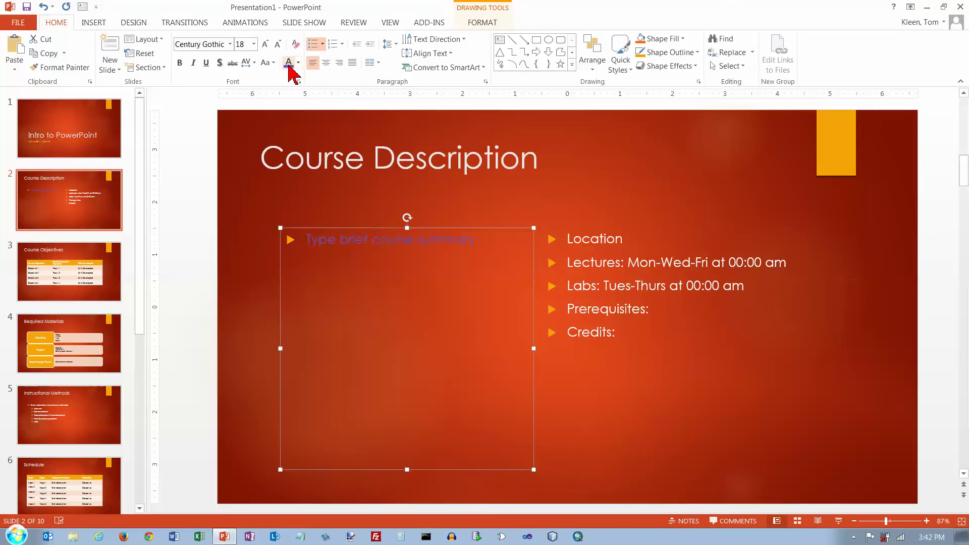
{"action": "left_click", "coordinate": [650, 242]}
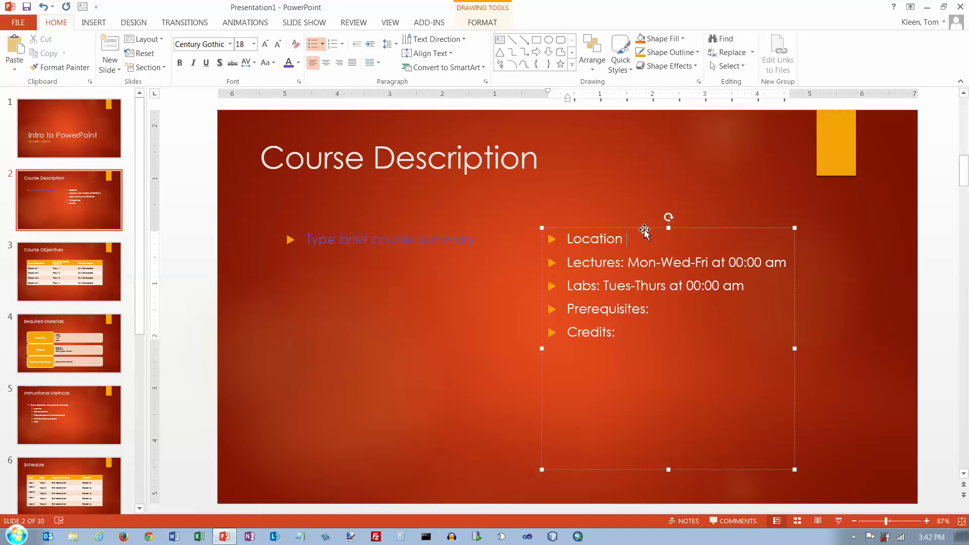
{"action": "left_click", "coordinate": [645, 230]}
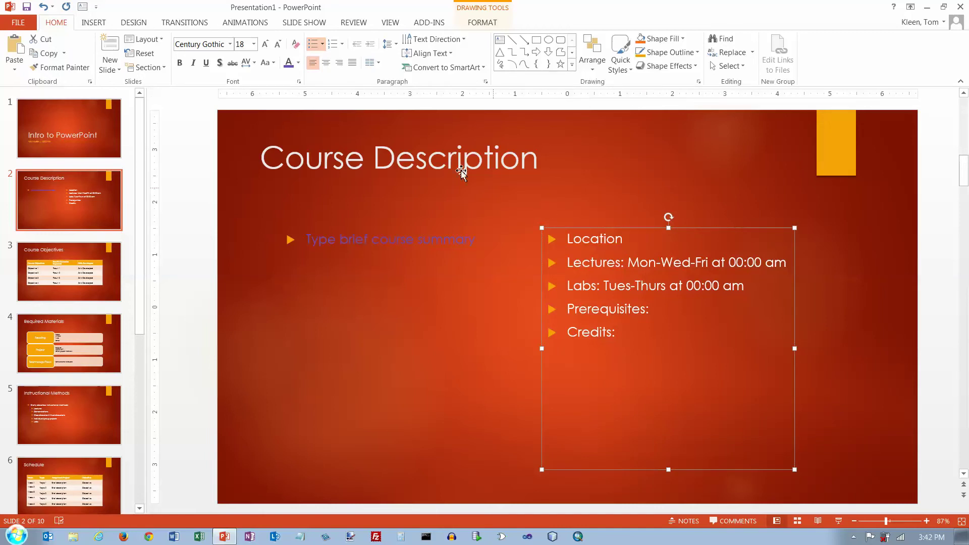
{"action": "left_click", "coordinate": [288, 63]}
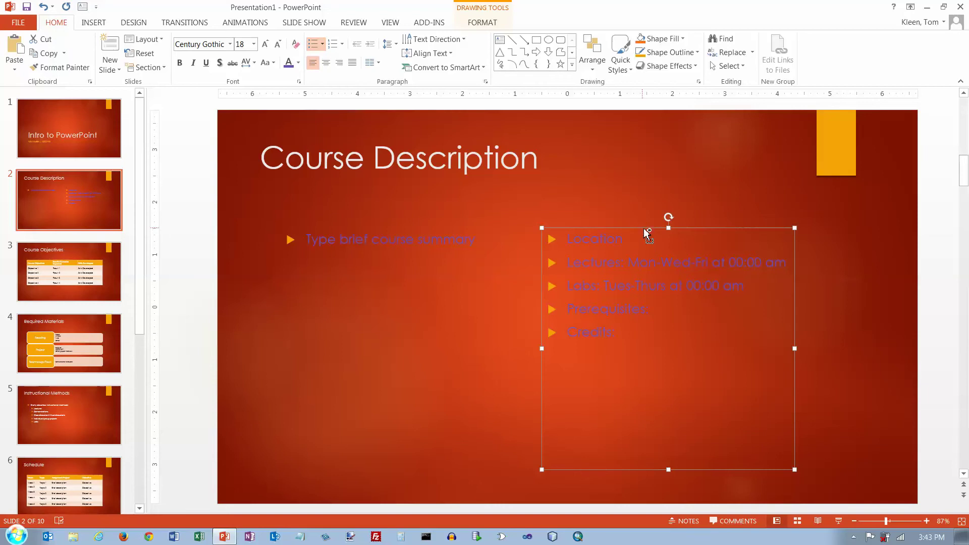
{"action": "key", "text": "ctrl+z"}
{"action": "key", "text": "ctrl+z"}
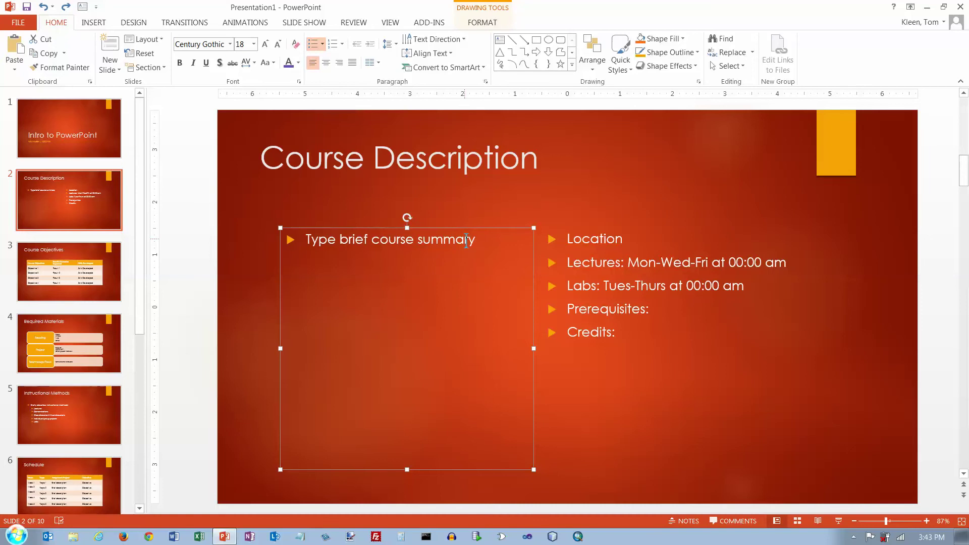
Step: Apply diamond bullets to the course summary box, then select the right-hand text box
{"action": "left_click", "coordinate": [323, 44]}
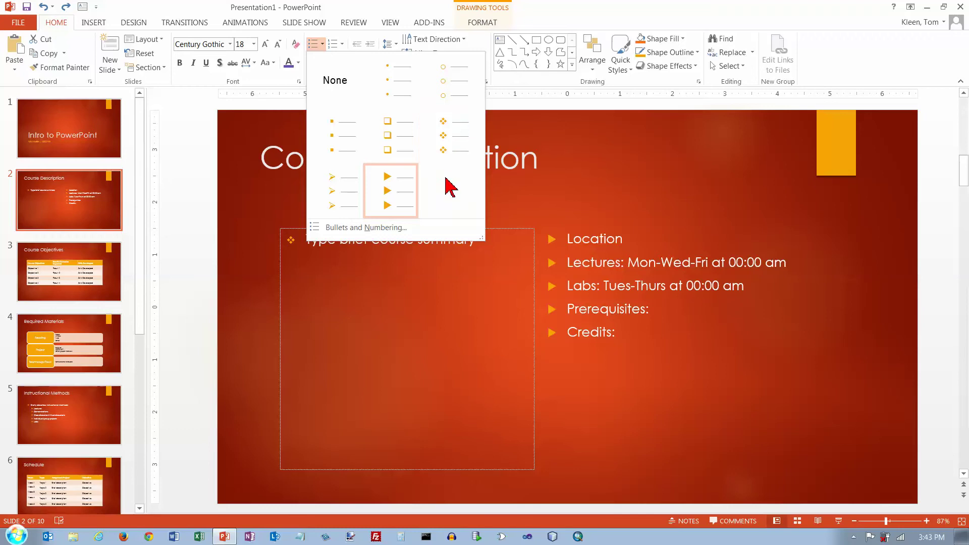
{"action": "left_click", "coordinate": [448, 160]}
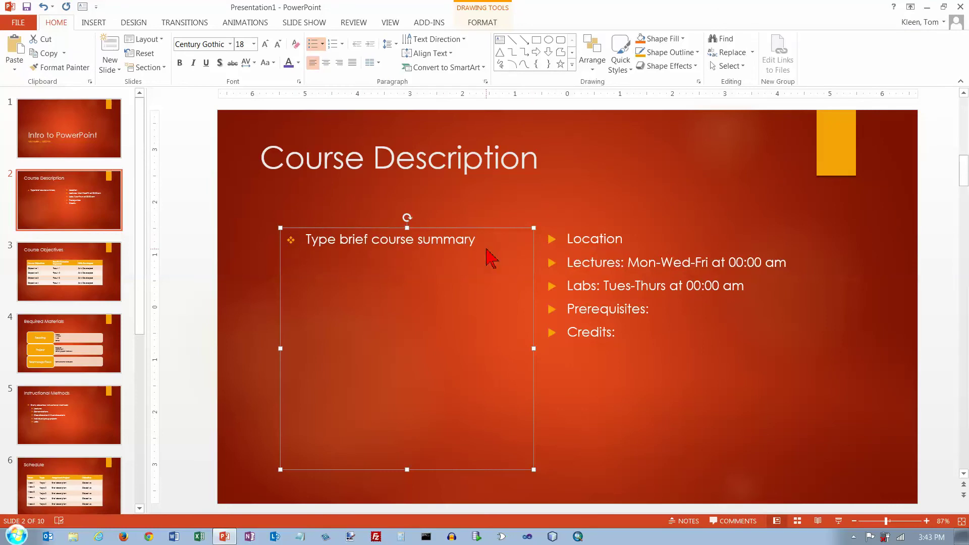
{"action": "left_click", "coordinate": [611, 247]}
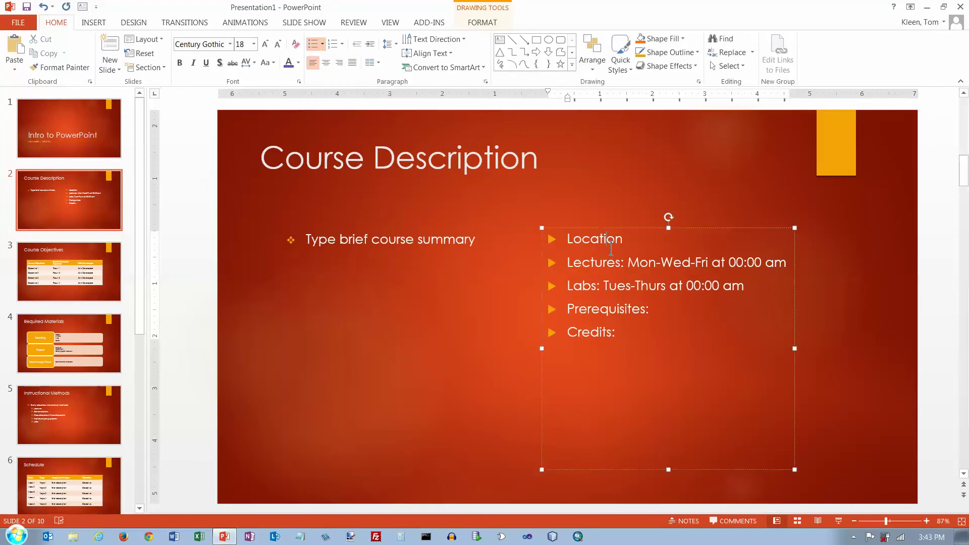
{"action": "left_click", "coordinate": [640, 228]}
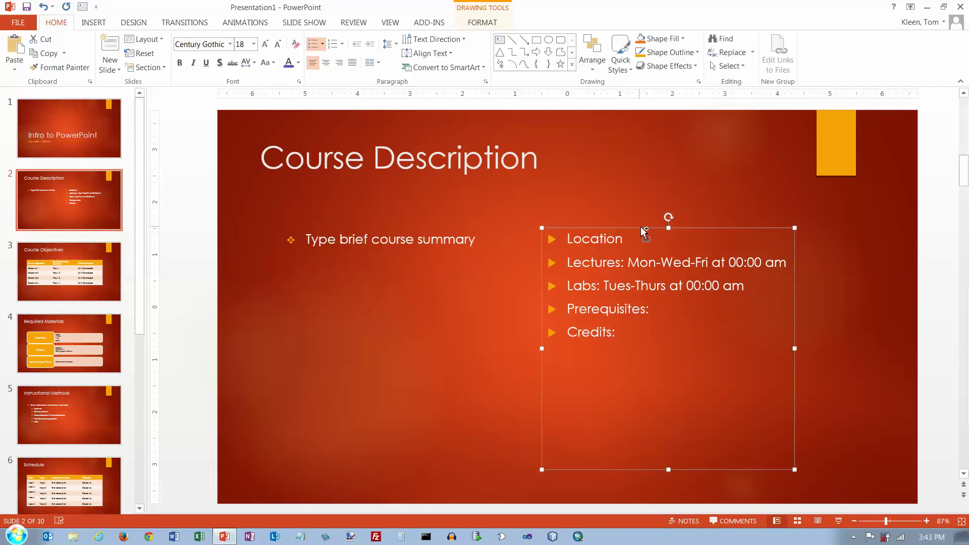
Step: Repeat the diamond bullets on the right-hand details list, then reselect the summary box
{"action": "key", "text": "ctrl+z"}
{"action": "left_click", "coordinate": [438, 228]}
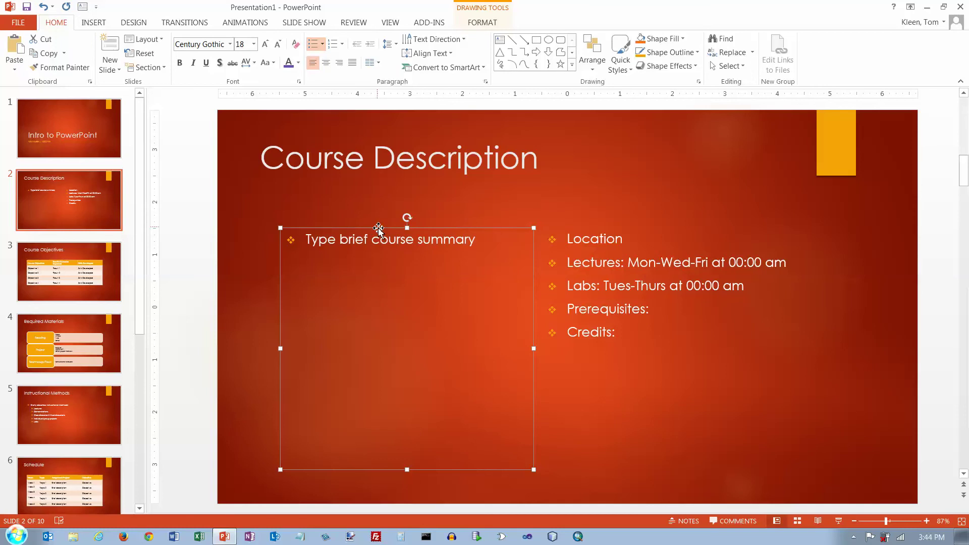
Step: Reapply diamond bullets to the summary and recolour them olive green in Bullets and Numbering
{"action": "left_click", "coordinate": [323, 45]}
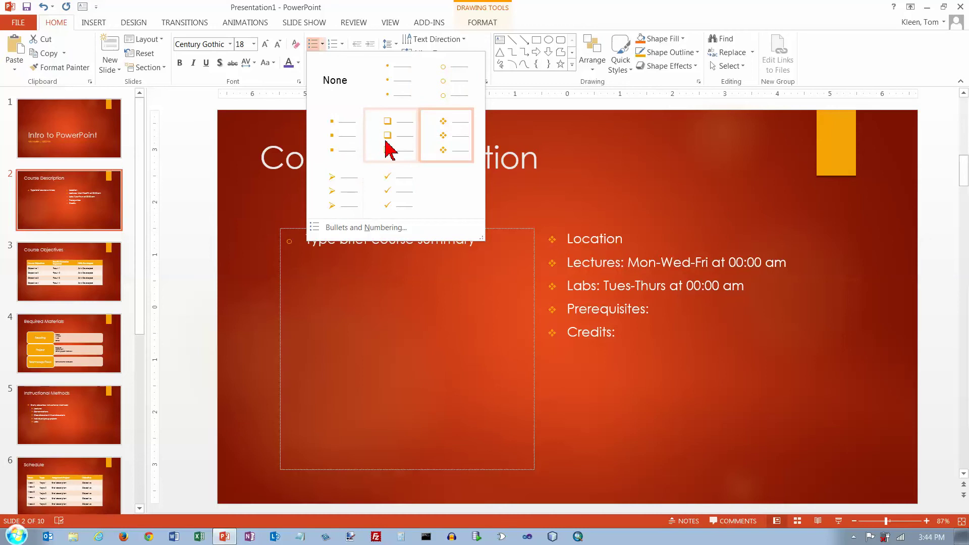
{"action": "left_click", "coordinate": [425, 134]}
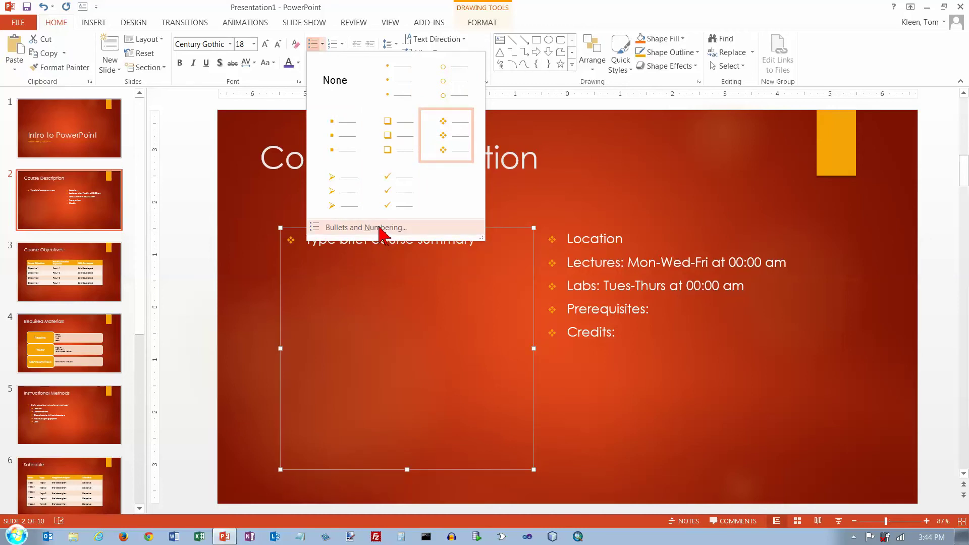
{"action": "left_click", "coordinate": [380, 228]}
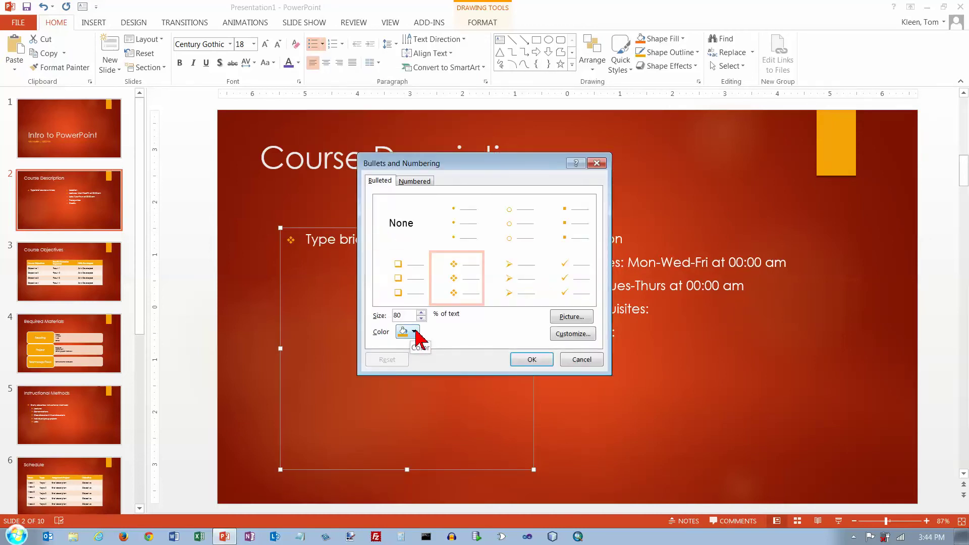
{"action": "left_click", "coordinate": [415, 334]}
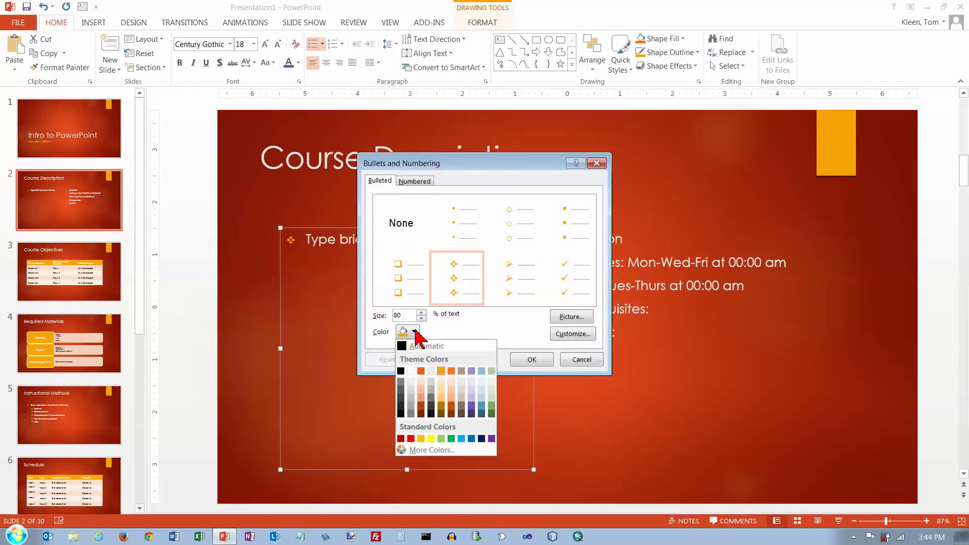
{"action": "left_click", "coordinate": [492, 412]}
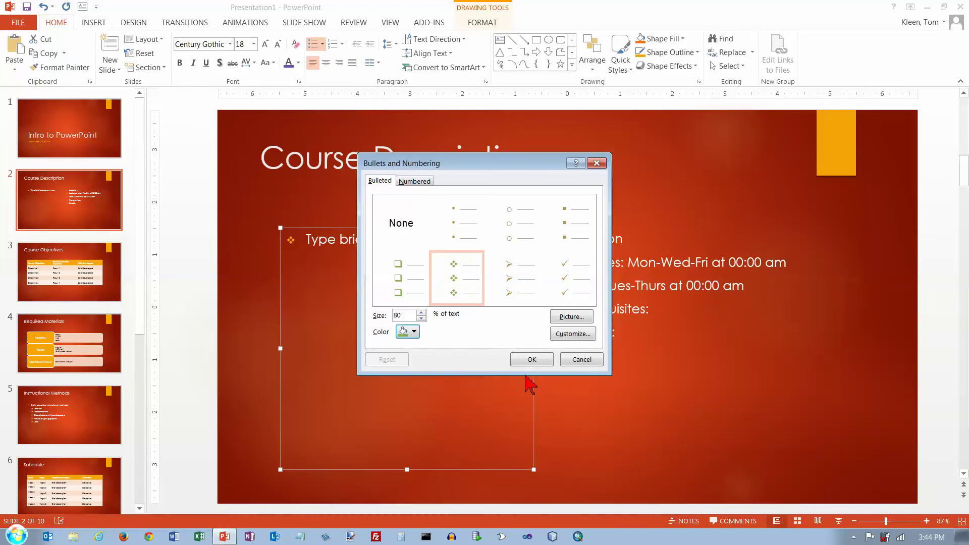
{"action": "left_click", "coordinate": [532, 360]}
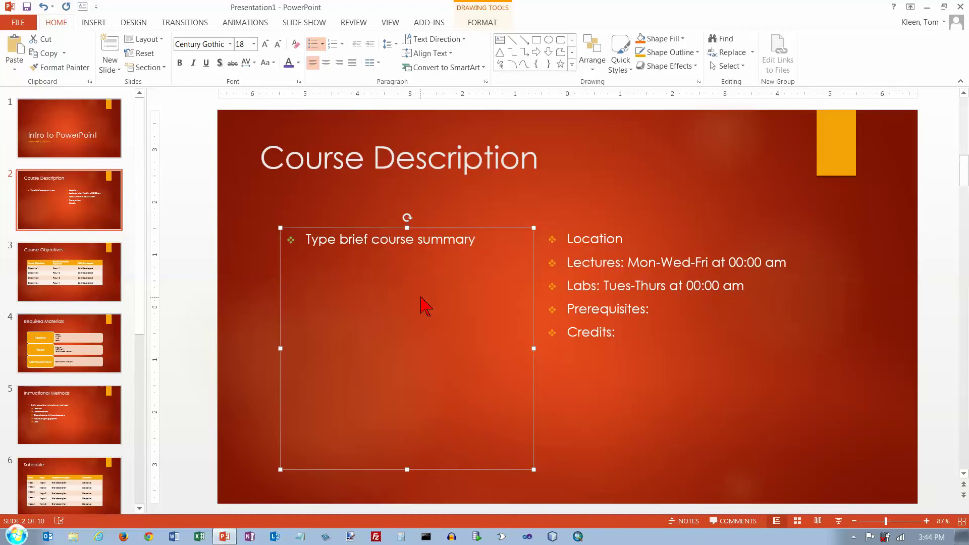
Step: Select the whole Location list box and repeat the green bullet colour with F4
{"action": "left_click", "coordinate": [629, 235]}
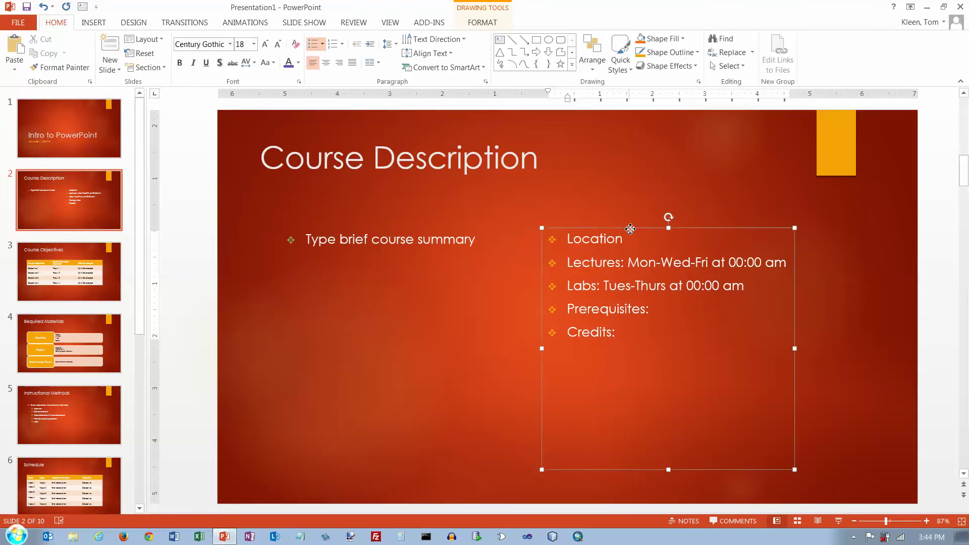
{"action": "left_click", "coordinate": [631, 230]}
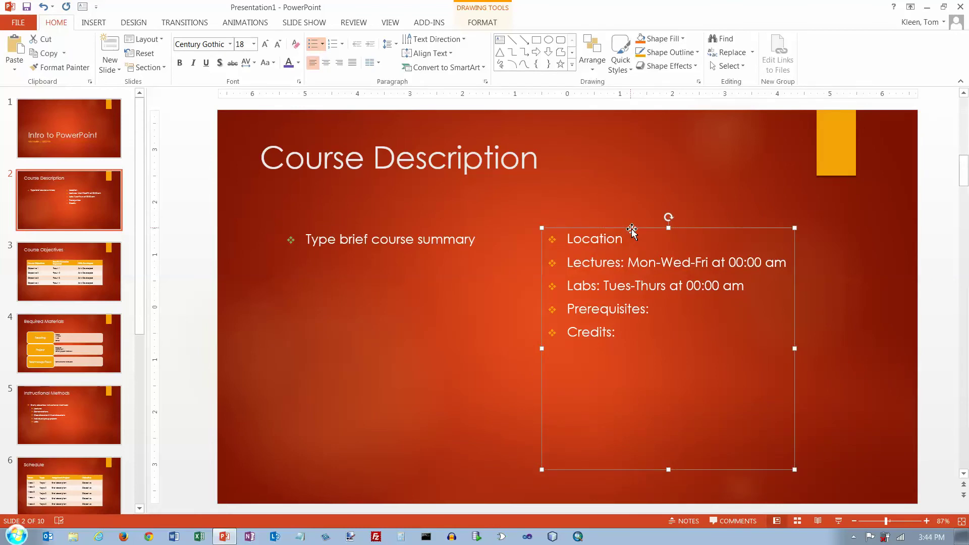
{"action": "key", "text": "F4"}
Step: Select the whole summary text box and open its Bullets and Numbering settings
{"action": "left_click", "coordinate": [453, 241]}
{"action": "left_click", "coordinate": [426, 228]}
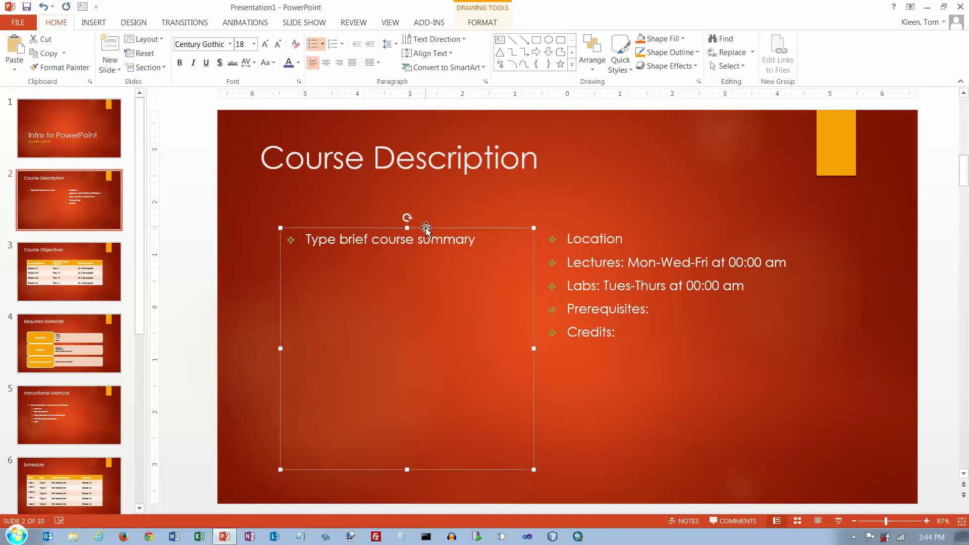
{"action": "left_click", "coordinate": [322, 44]}
{"action": "left_click", "coordinate": [350, 227]}
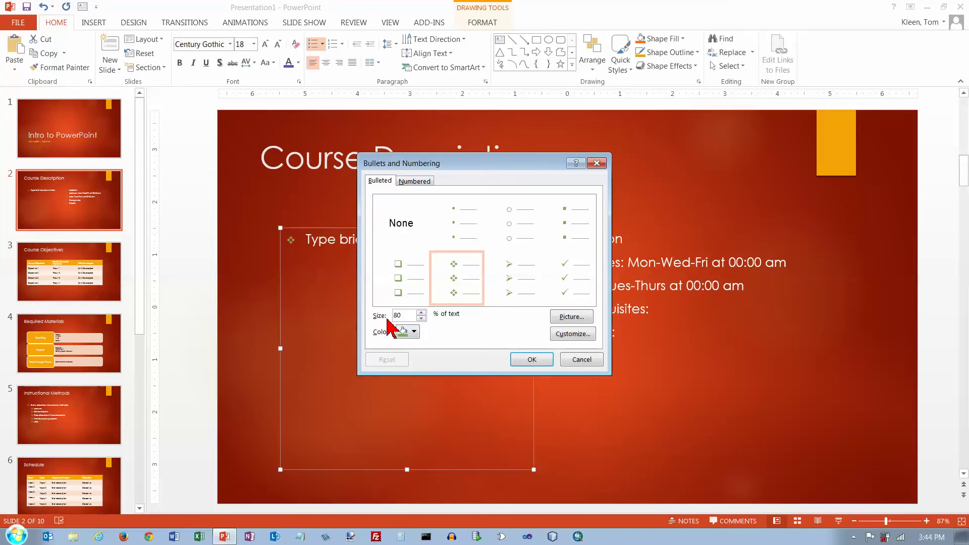
Step: Enlarge the summary box's bullets to 120% of text size
{"action": "left_click", "coordinate": [421, 313]}
{"action": "left_click", "coordinate": [421, 318]}
{"action": "left_click", "coordinate": [526, 362]}
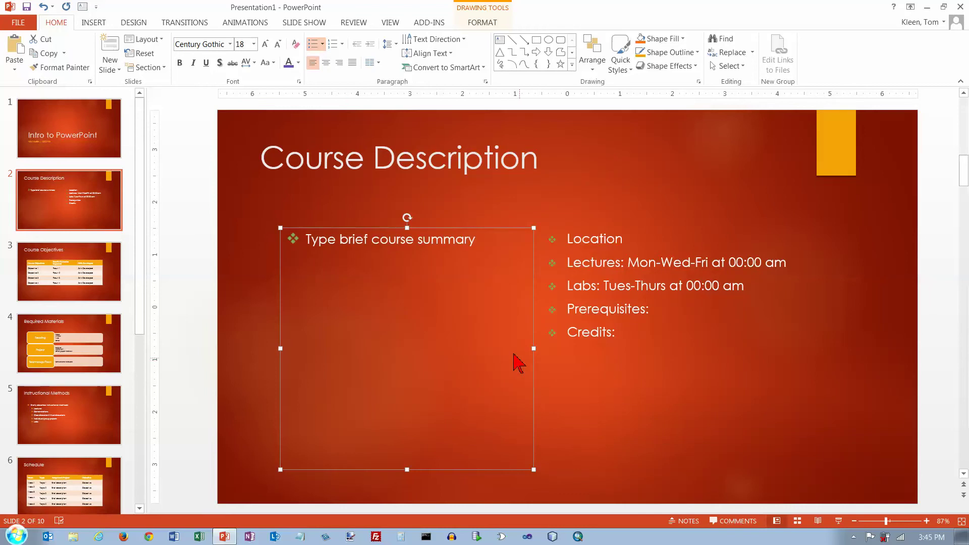
Step: Select the whole Location list box, then reselect the whole summary box
{"action": "left_click", "coordinate": [622, 239]}
{"action": "left_click", "coordinate": [622, 229]}
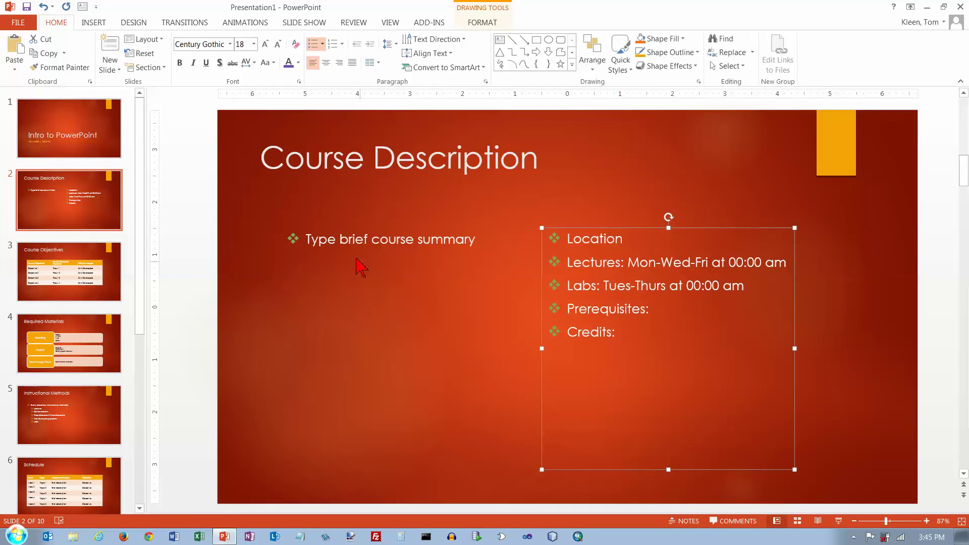
{"action": "left_click", "coordinate": [320, 239]}
{"action": "key", "text": "Escape"}
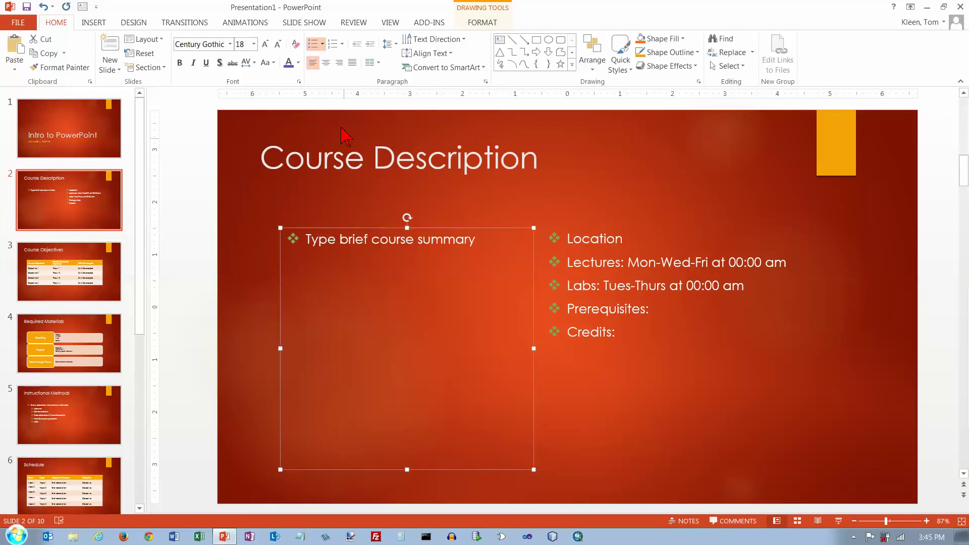
Step: From the summary's Bullets and Numbering settings, choose Picture to bring up Insert Pictures
{"action": "left_click", "coordinate": [322, 45]}
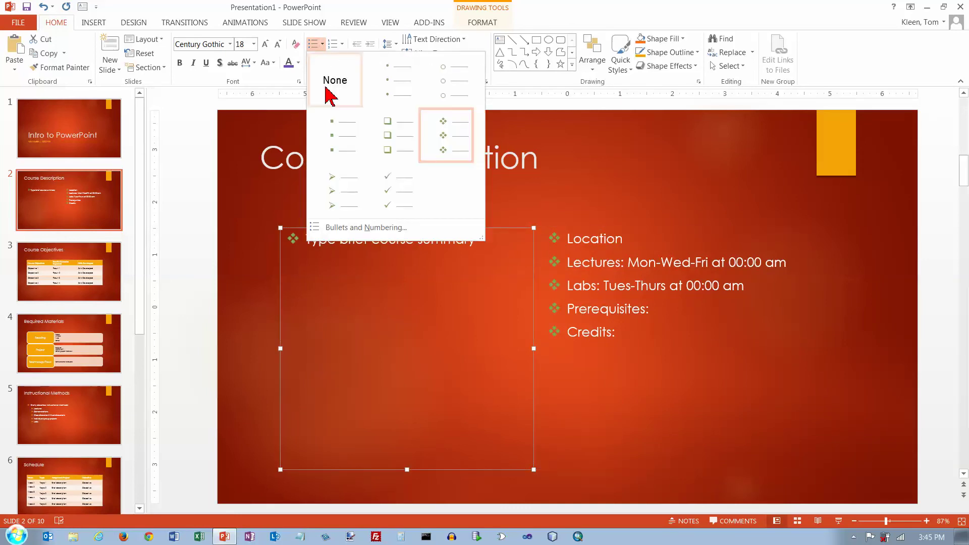
{"action": "left_click", "coordinate": [384, 227]}
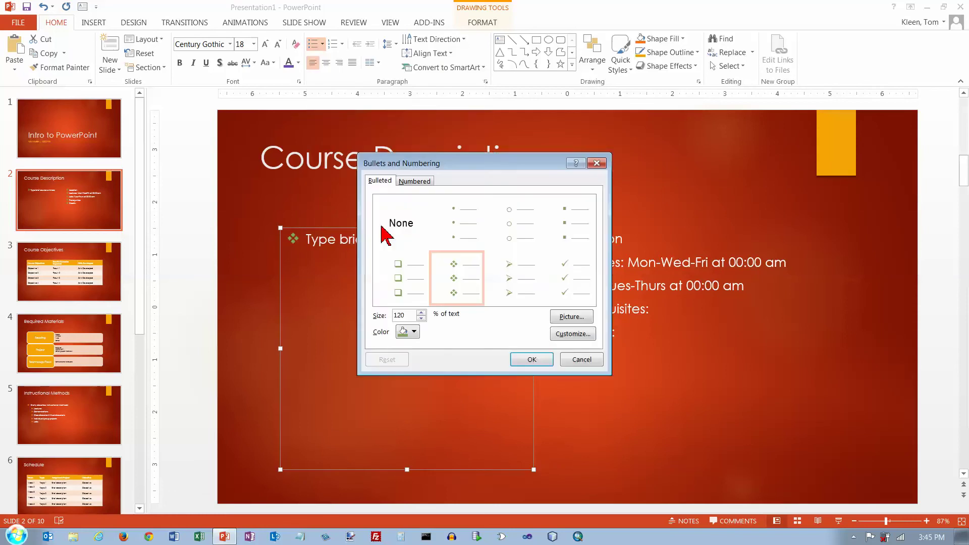
{"action": "left_click", "coordinate": [570, 322]}
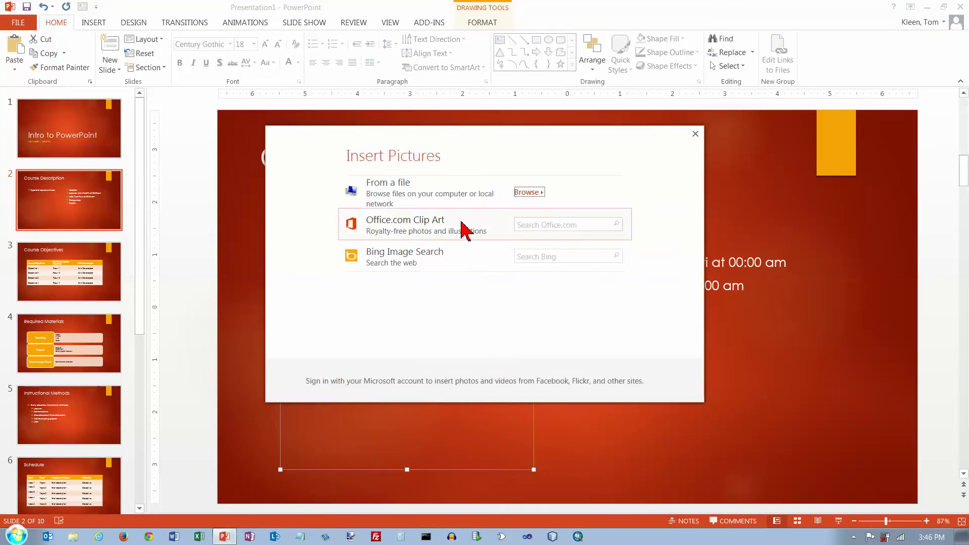
Step: Search Office.com Clip Art for 'bullets'
{"action": "left_click", "coordinate": [593, 224]}
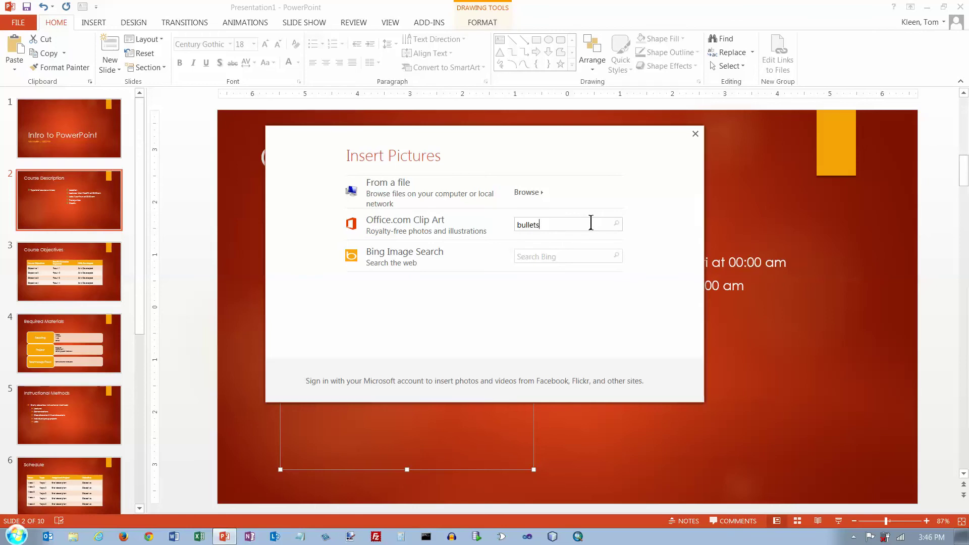
{"action": "key", "text": "Return"}
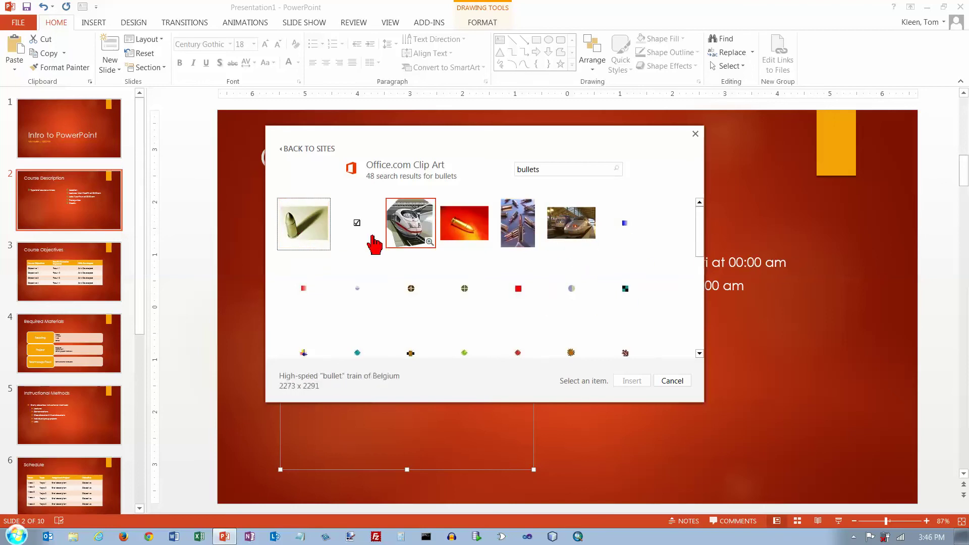
Step: Insert the small yellow clip-art picture from the results as the summary's bullet
{"action": "left_click_drag", "start_coordinate": [701, 225], "coordinate": [696, 285]}
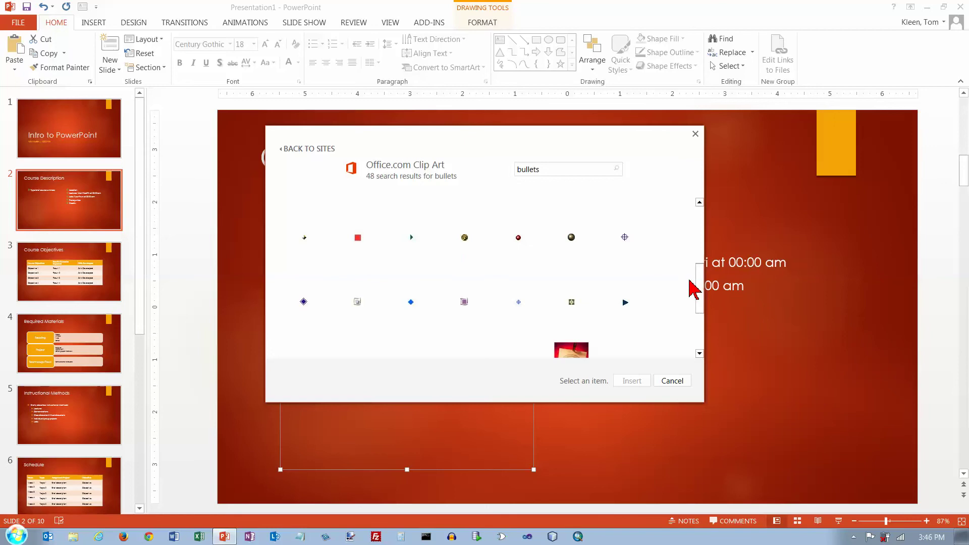
{"action": "left_click_drag", "start_coordinate": [701, 286], "coordinate": [700, 313]}
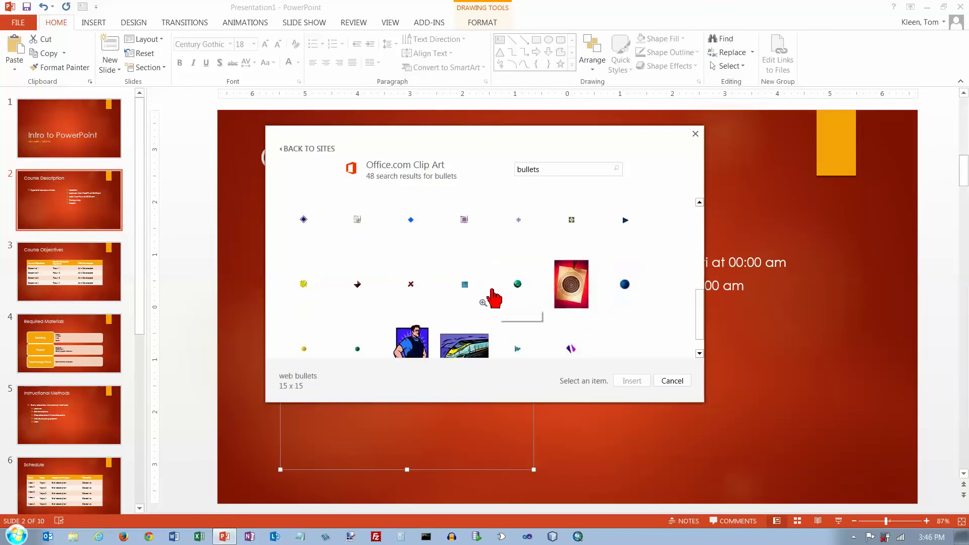
{"action": "left_click_drag", "start_coordinate": [699, 309], "coordinate": [700, 321]}
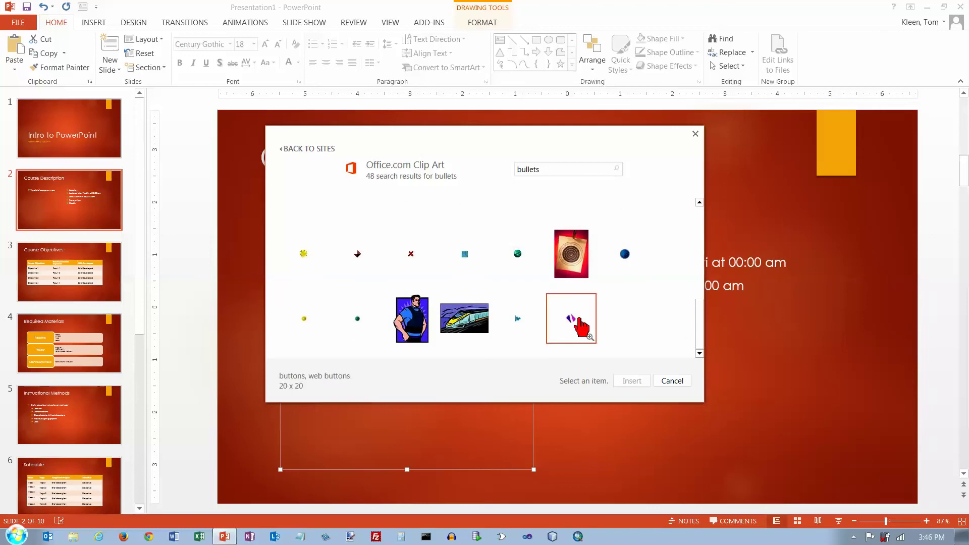
{"action": "left_click", "coordinate": [304, 253]}
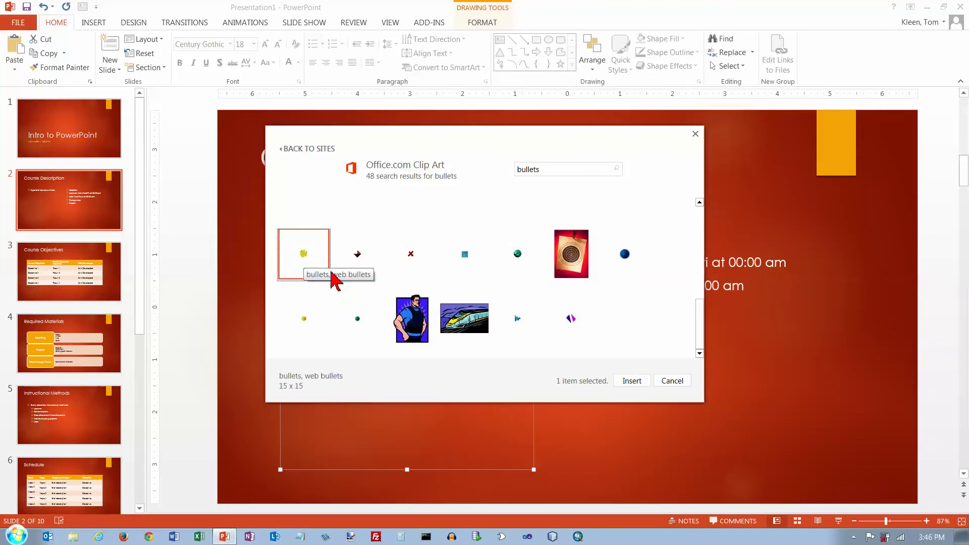
{"action": "left_click", "coordinate": [632, 381]}
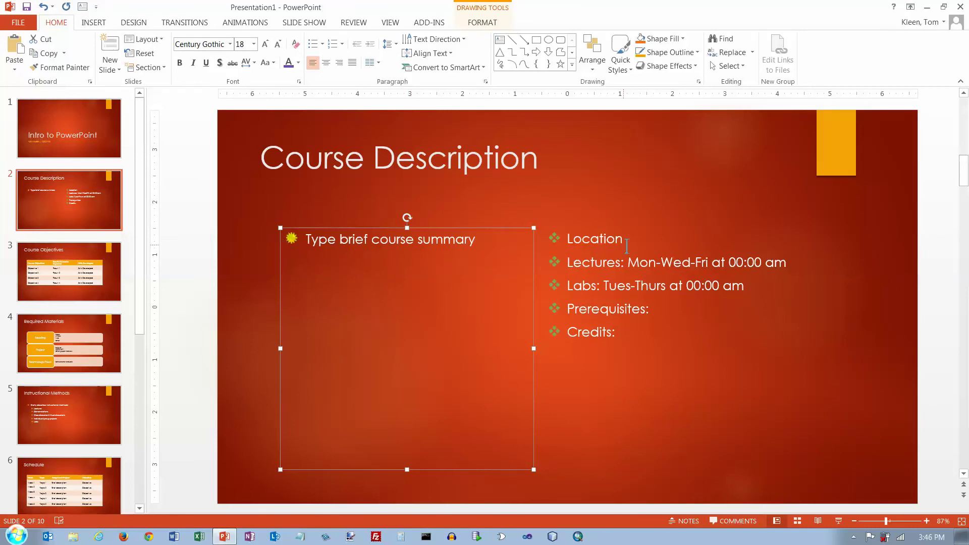
Step: Repeat the yellow picture bullet on the Location list with F4, then return to the summary box
{"action": "left_click", "coordinate": [627, 228]}
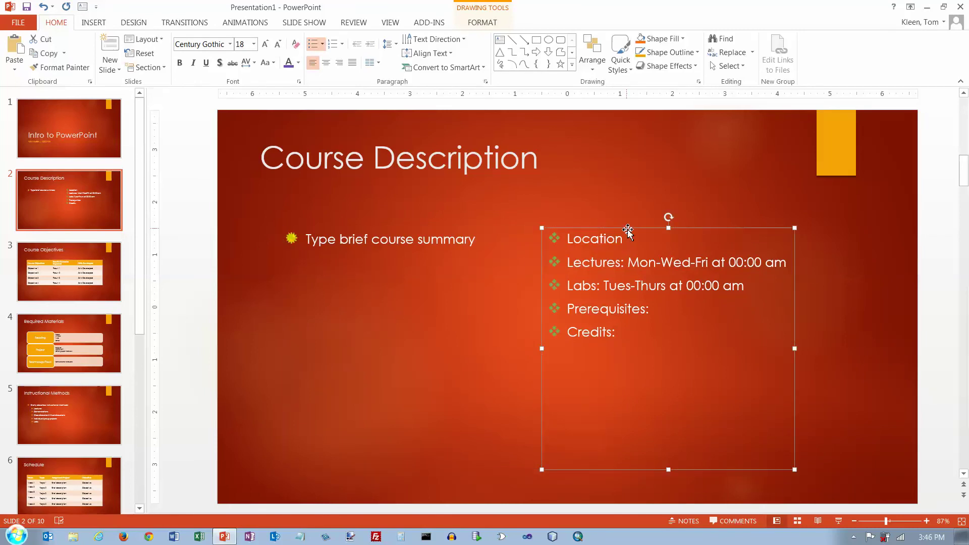
{"action": "key", "text": "F4"}
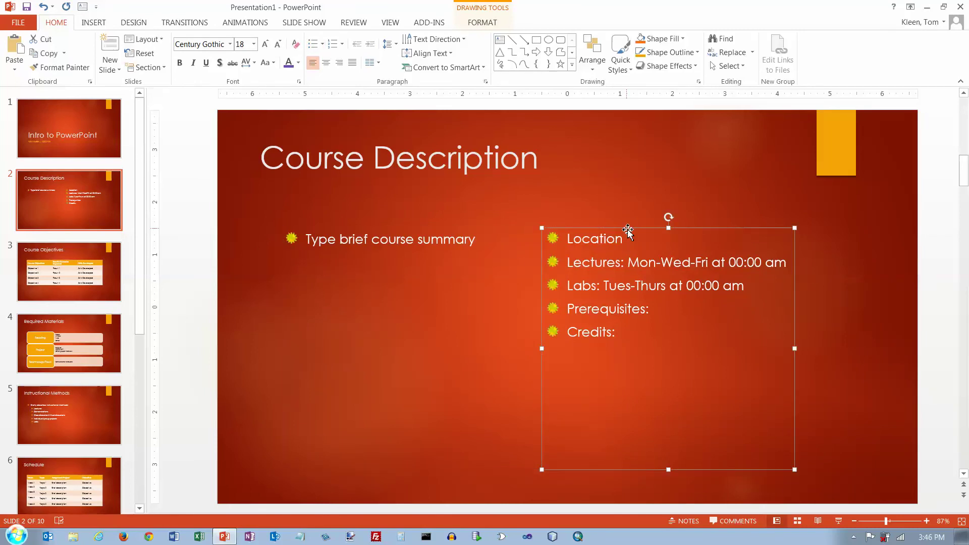
{"action": "left_click", "coordinate": [306, 239]}
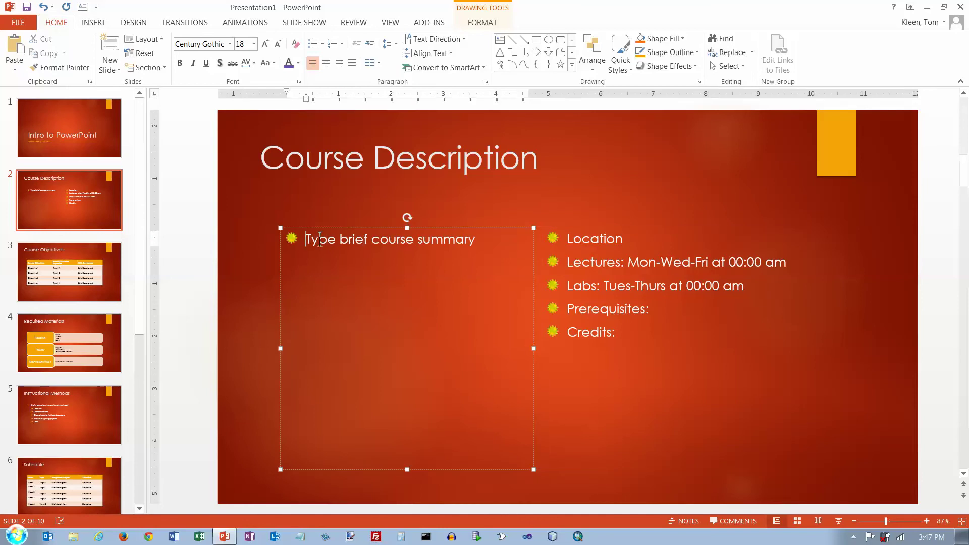